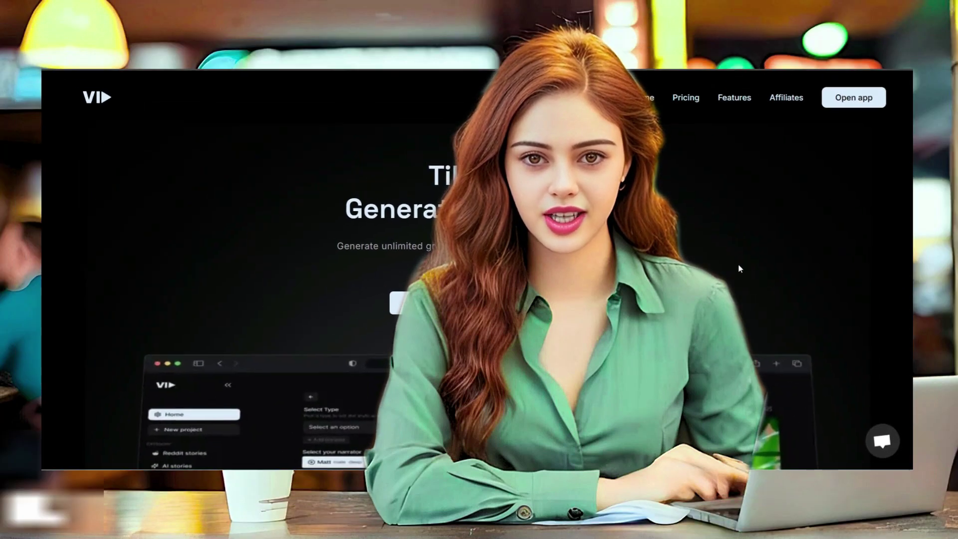
Step: Scroll through the vid.ai landing page and open the app's Your Projects dashboard
scroll(756, 265, down, 5)
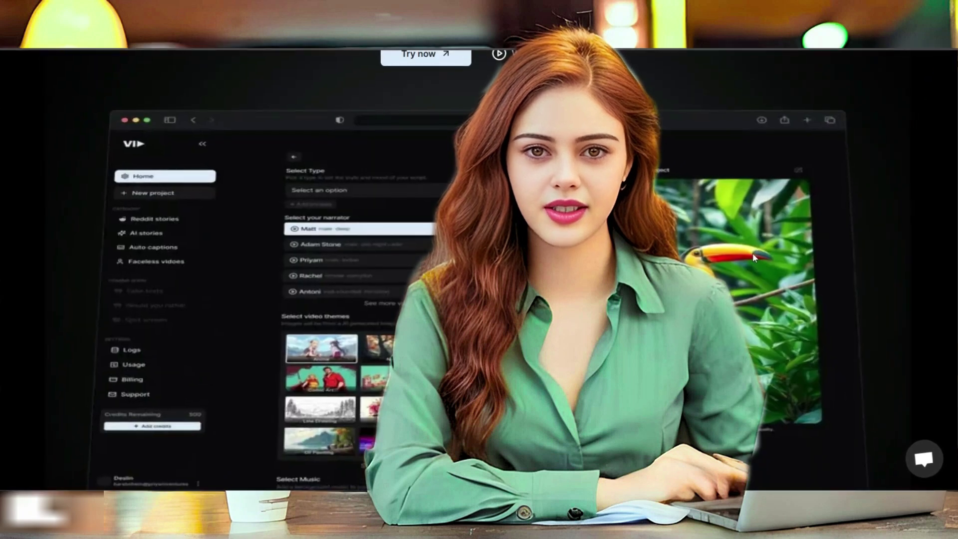
scroll(750, 254, down, 5)
scroll(850, 304, down, 5)
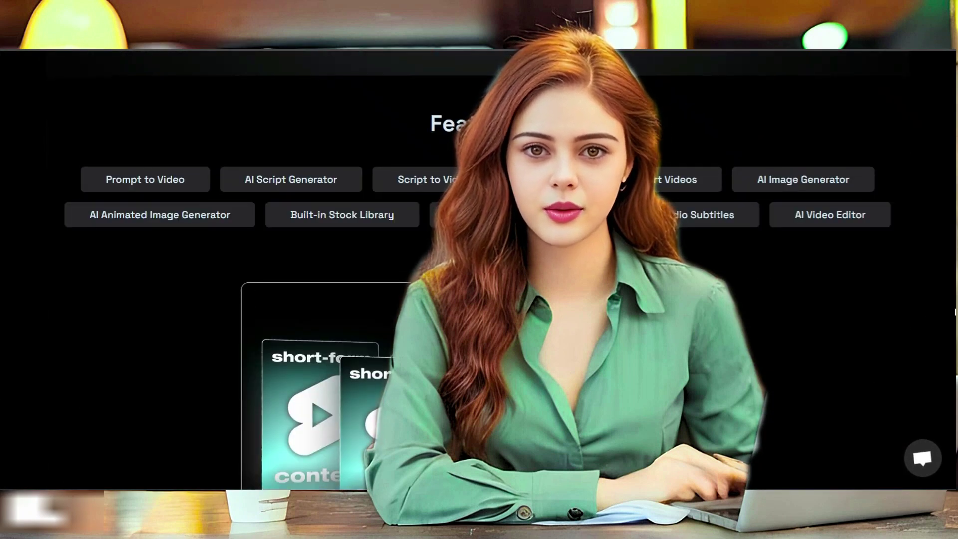
scroll(953, 313, down, 10)
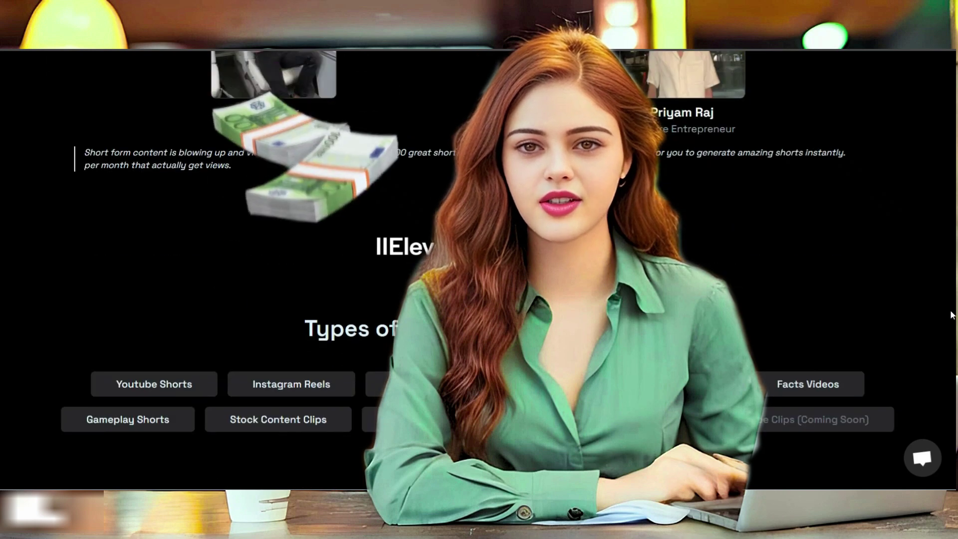
scroll(952, 314, down, 5)
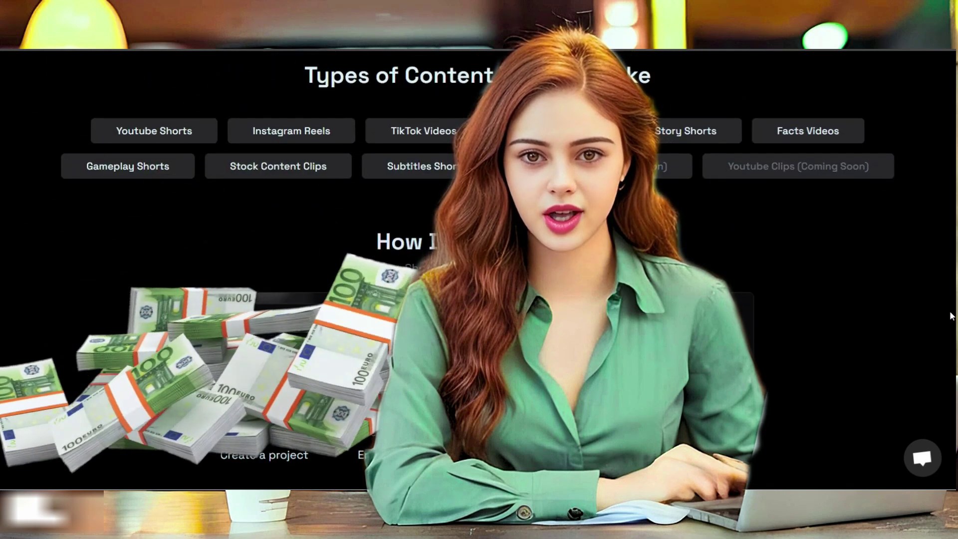
scroll(950, 315, down, 3)
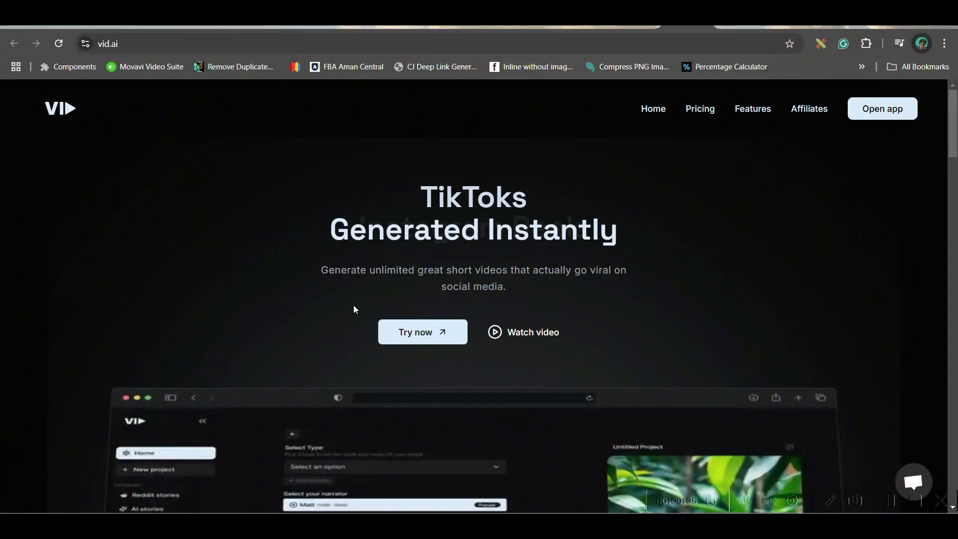
click(388, 333)
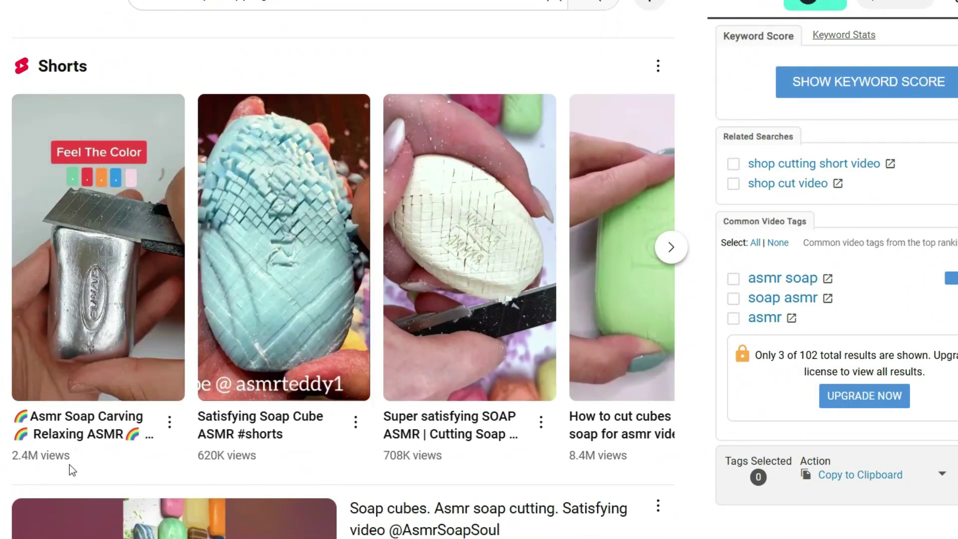
Step: Browse the YouTube 'shorts soap chopping' results, then return to the vid.ai projects page
scroll(19, 399, down, 2)
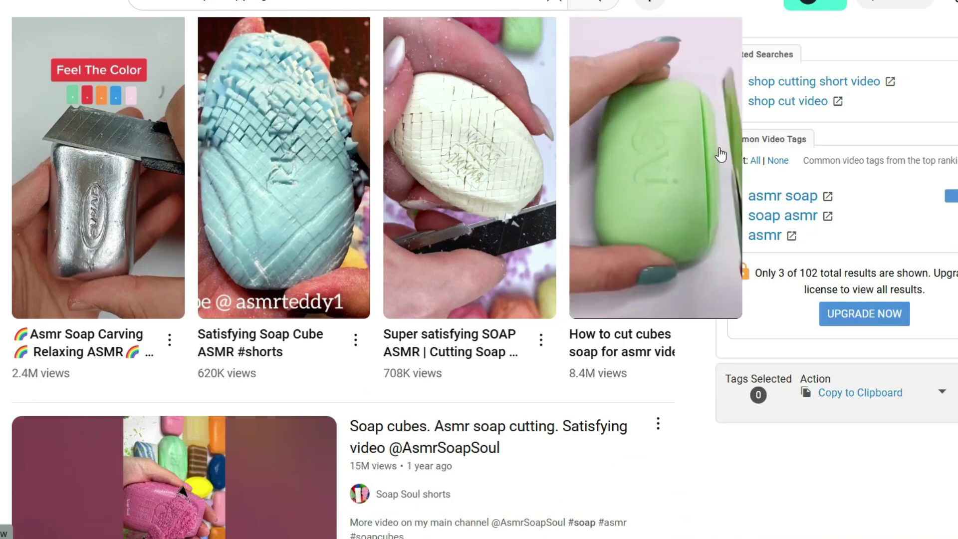
scroll(475, 385, down, 2)
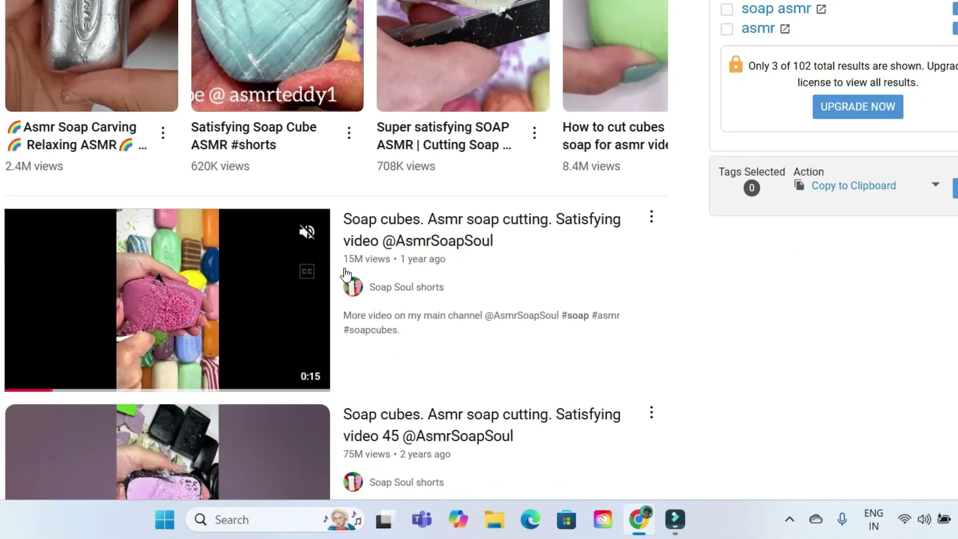
scroll(424, 325, down, 3)
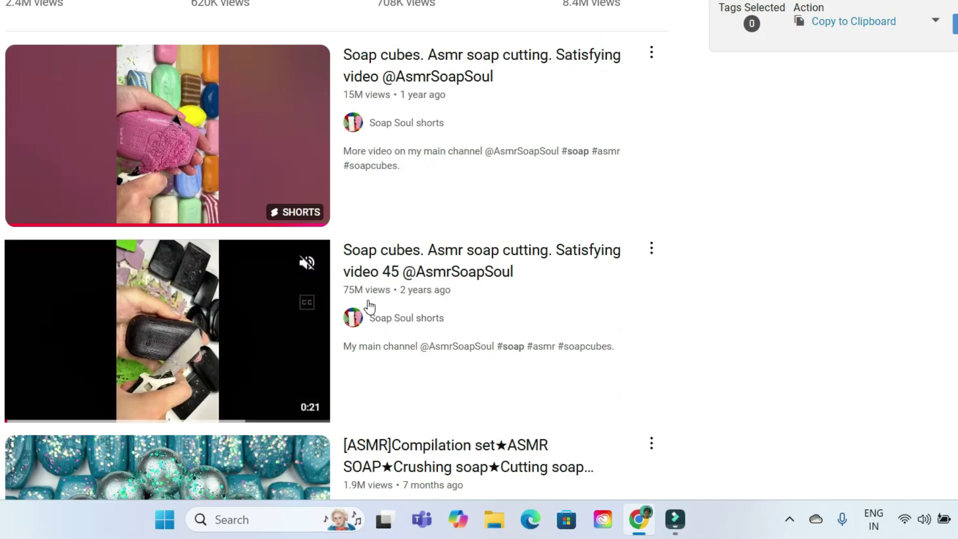
scroll(369, 306, down, 6)
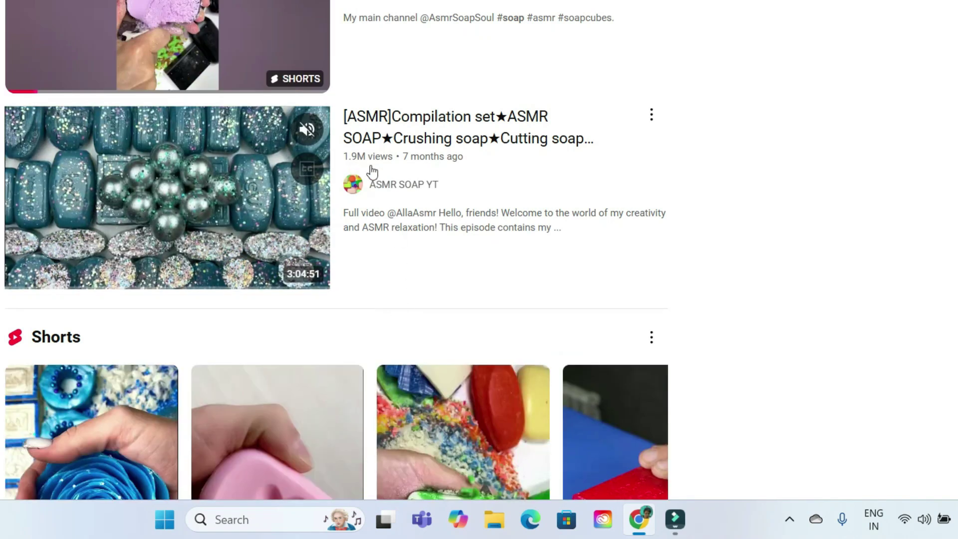
scroll(372, 174, down, 5)
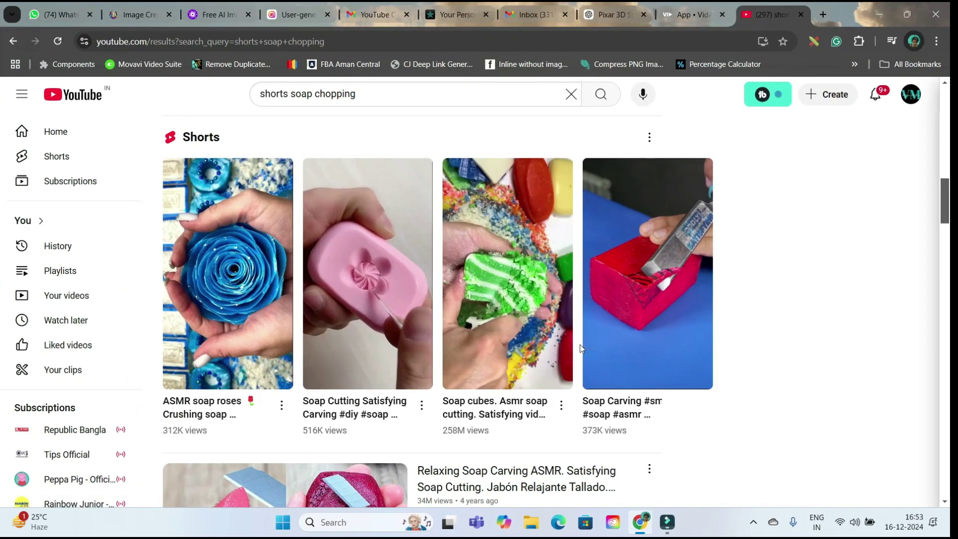
scroll(580, 344, down, 3)
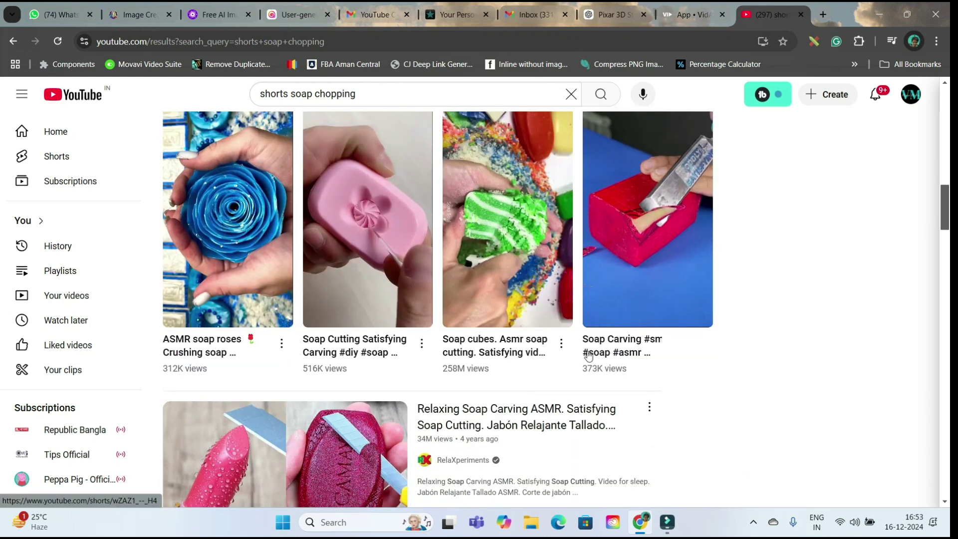
scroll(582, 355, down, 1)
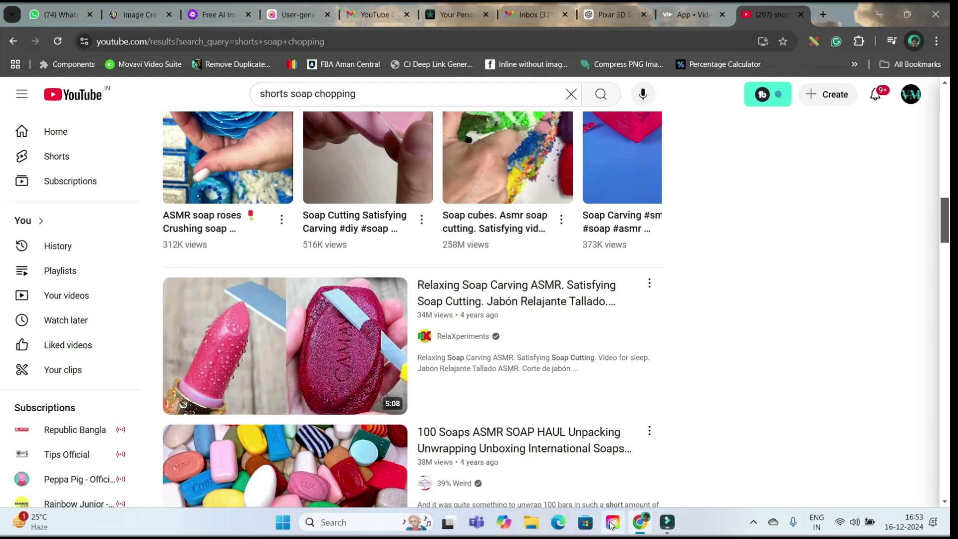
click(668, 522)
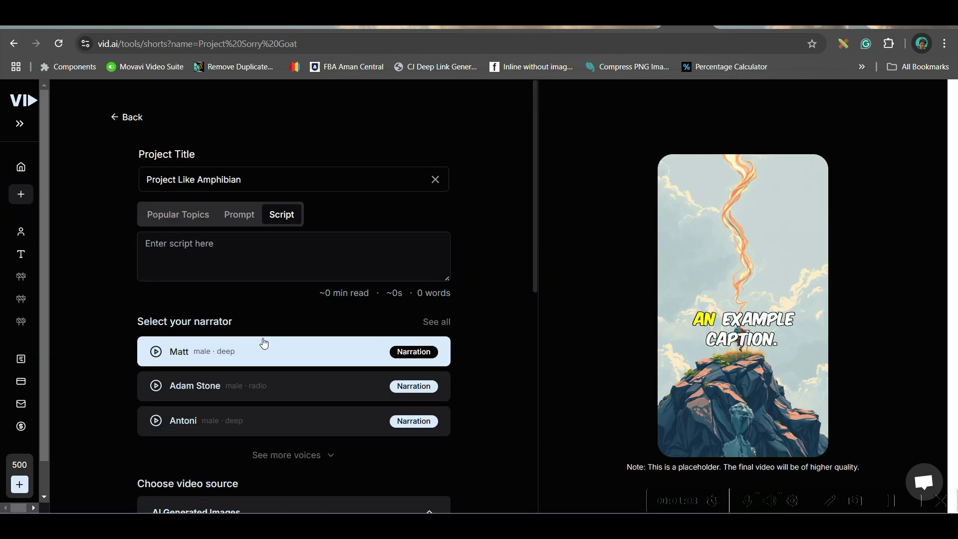
Step: Choose Motivational Stories from Popular Topics as the short's topic
click(190, 218)
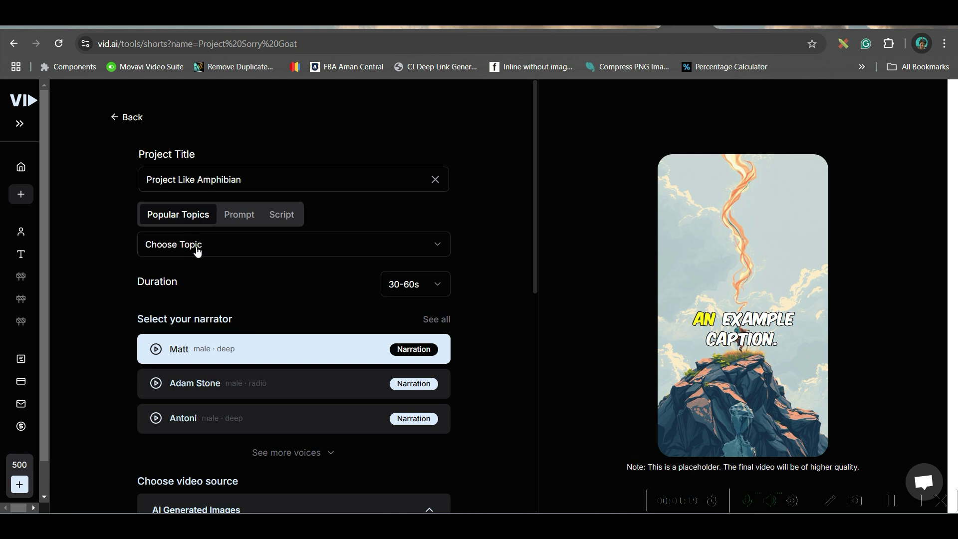
click(198, 251)
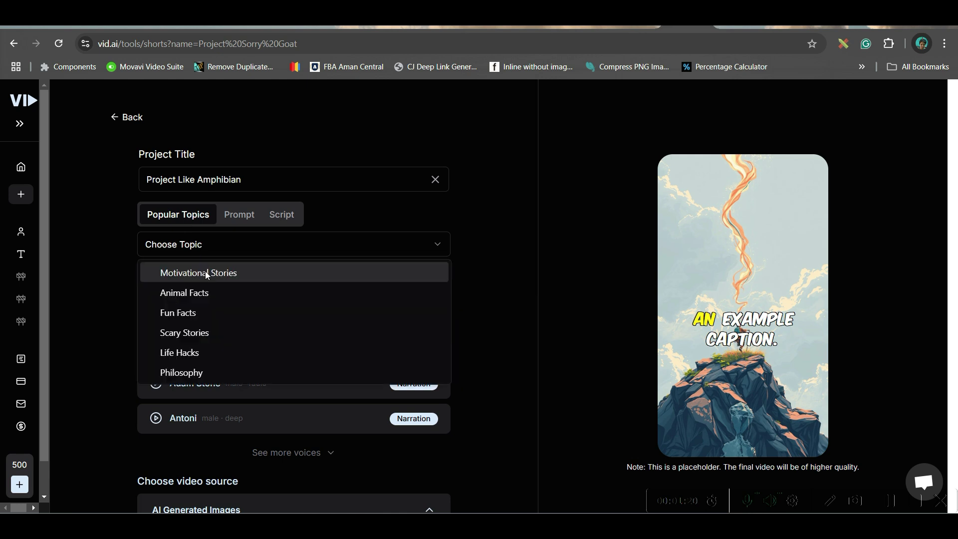
click(208, 275)
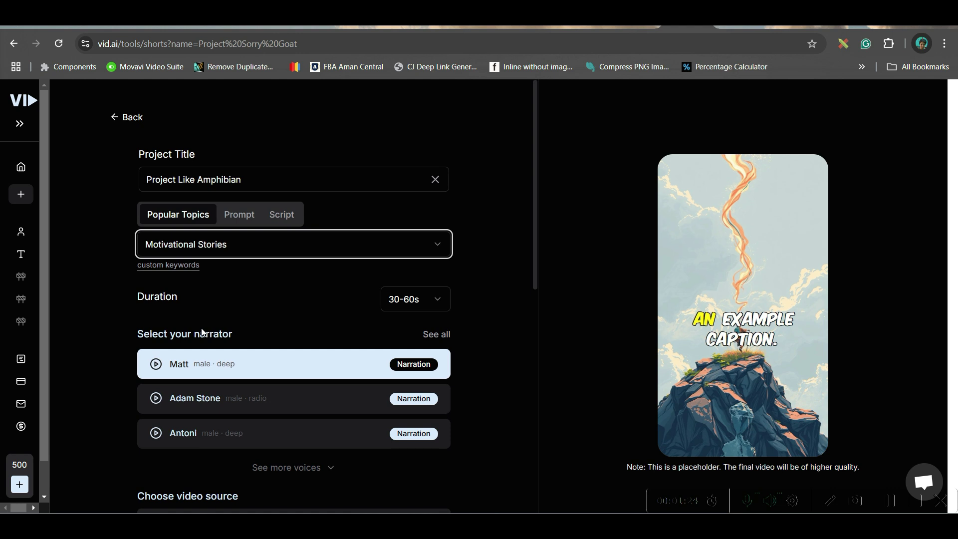
Step: Check the 30-60s duration option and bring up the full narrator voice list
click(415, 299)
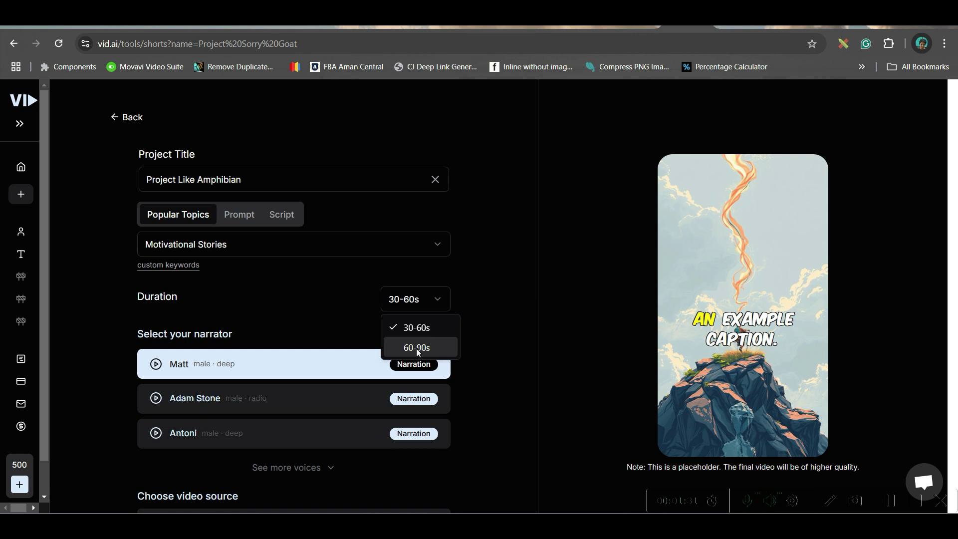
scroll(418, 352, down, 1)
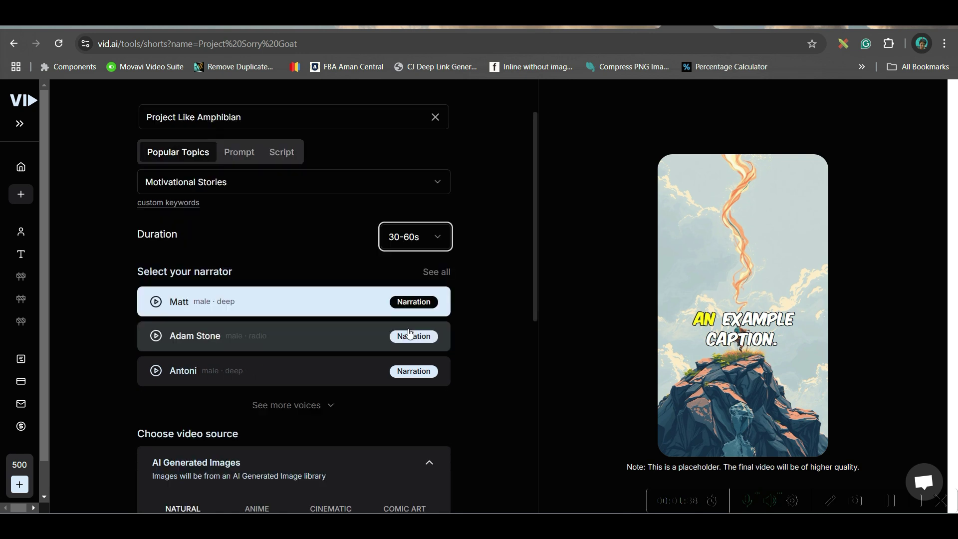
scroll(409, 333, down, 1)
click(330, 342)
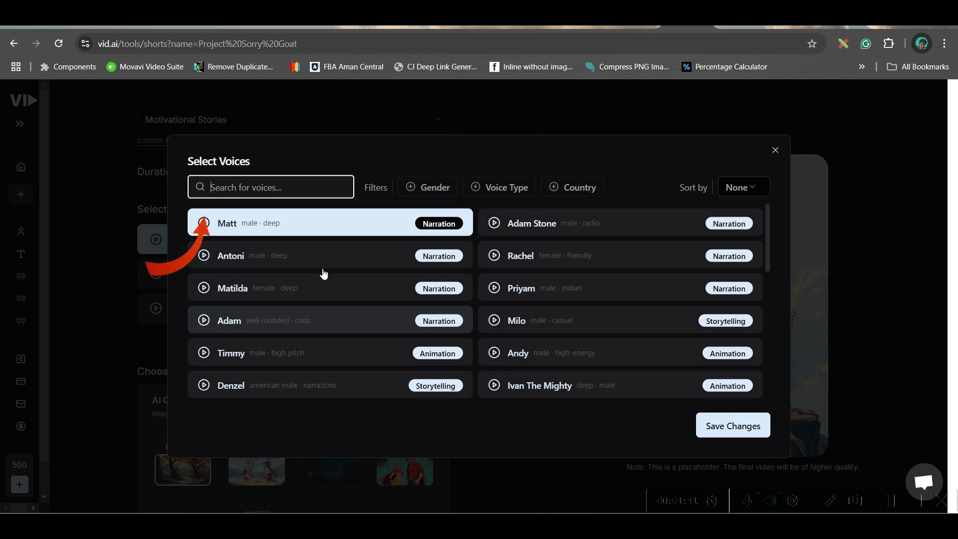
Step: Close the voice list and expand AI Generated Images to reveal its Natural-to-Cubism styles
key(Escape)
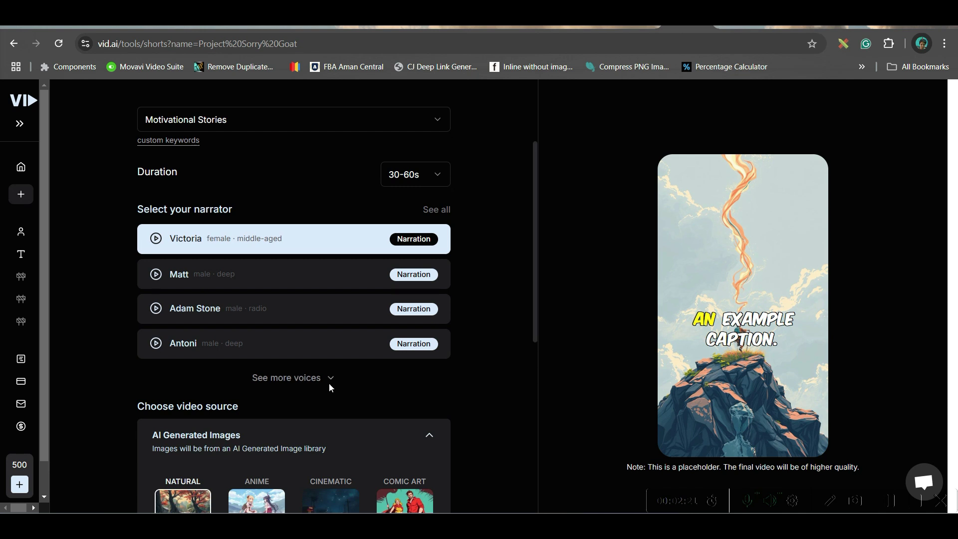
scroll(329, 387, down, 7)
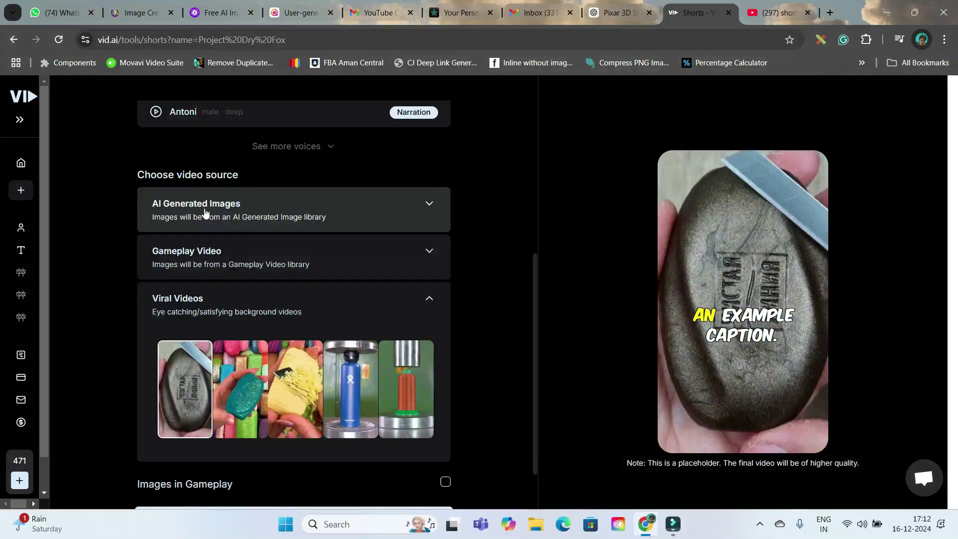
click(204, 206)
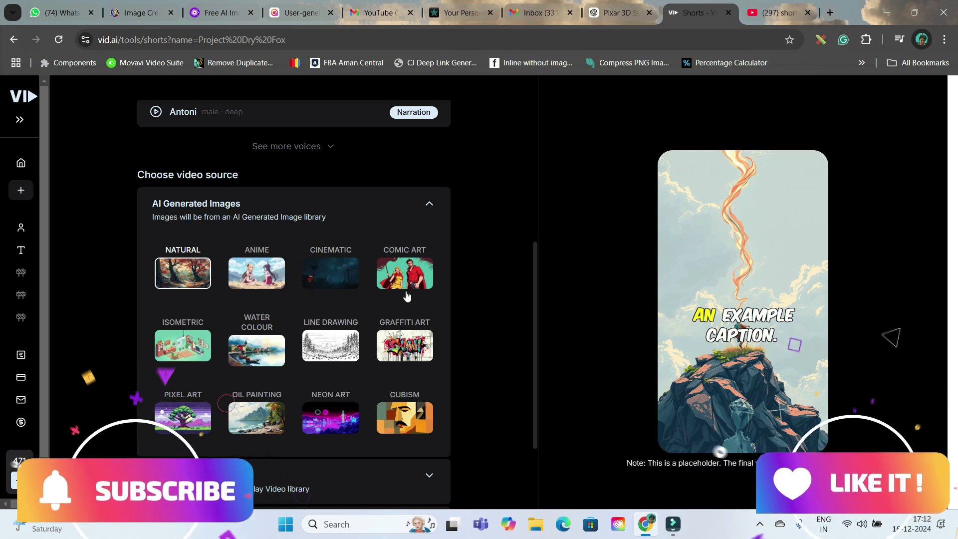
Step: Pick the satisfying soap-cutting Viral Videos clip as background and generate the story content
scroll(236, 283, down, 3)
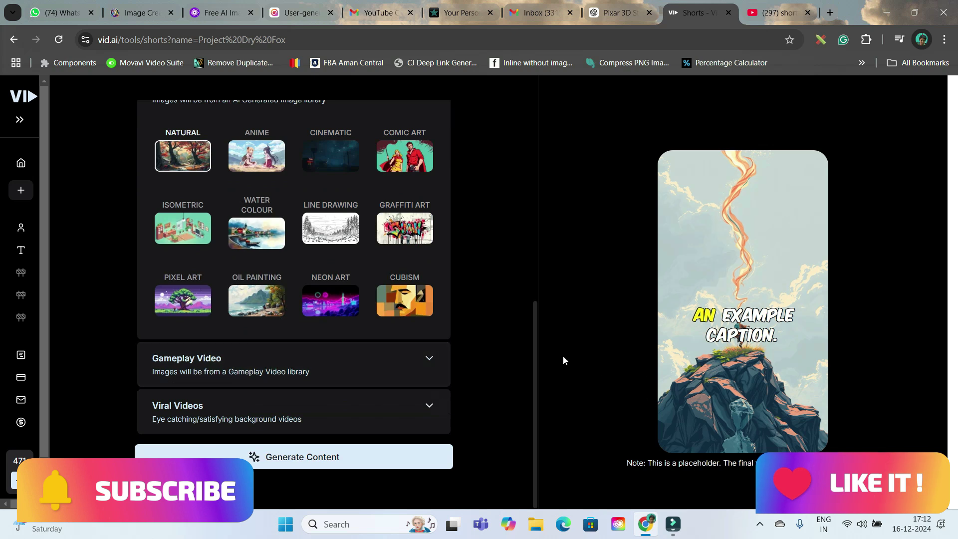
click(247, 363)
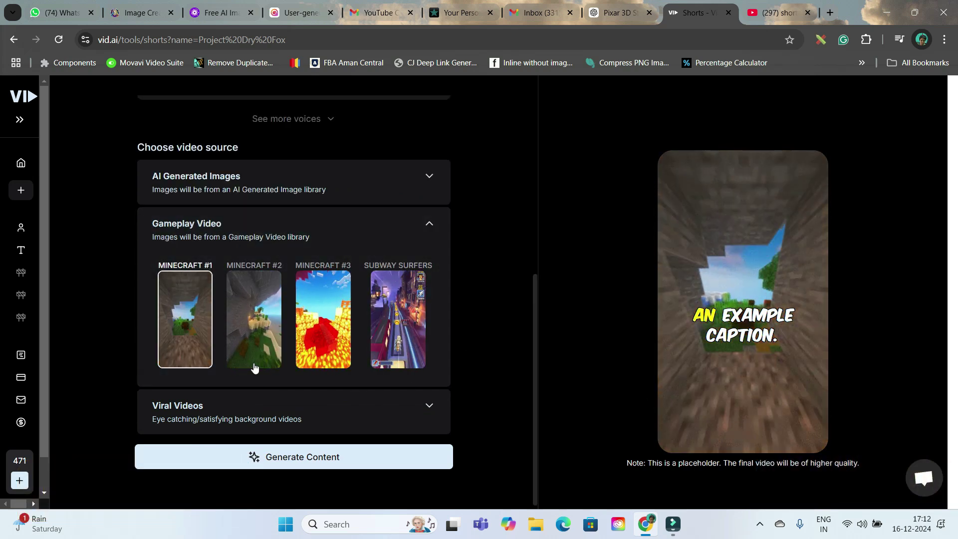
scroll(310, 216, up, 5)
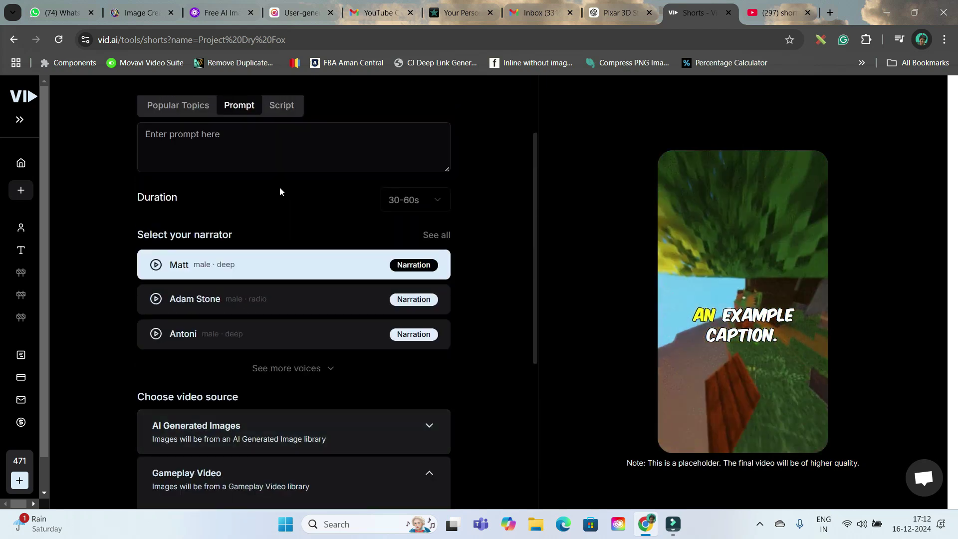
click(165, 106)
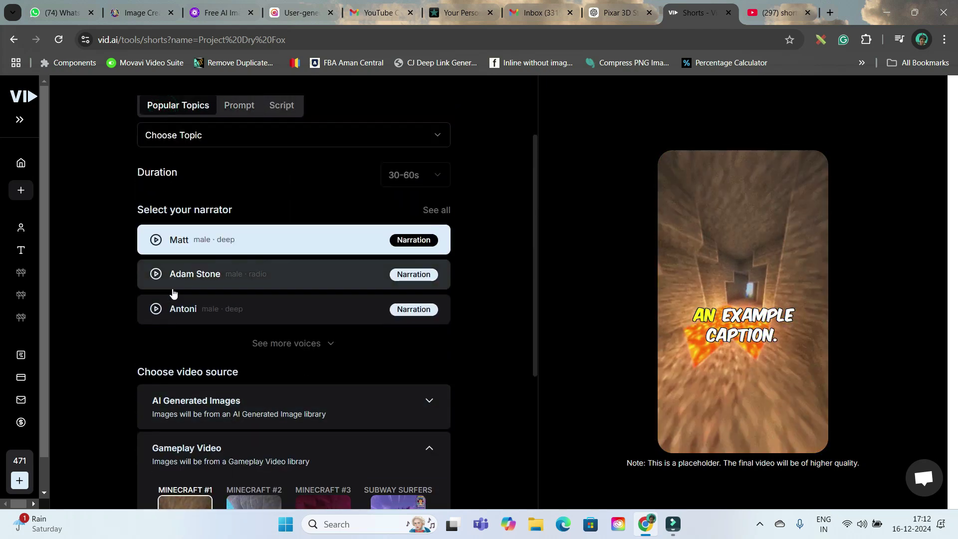
scroll(191, 257, down, 4)
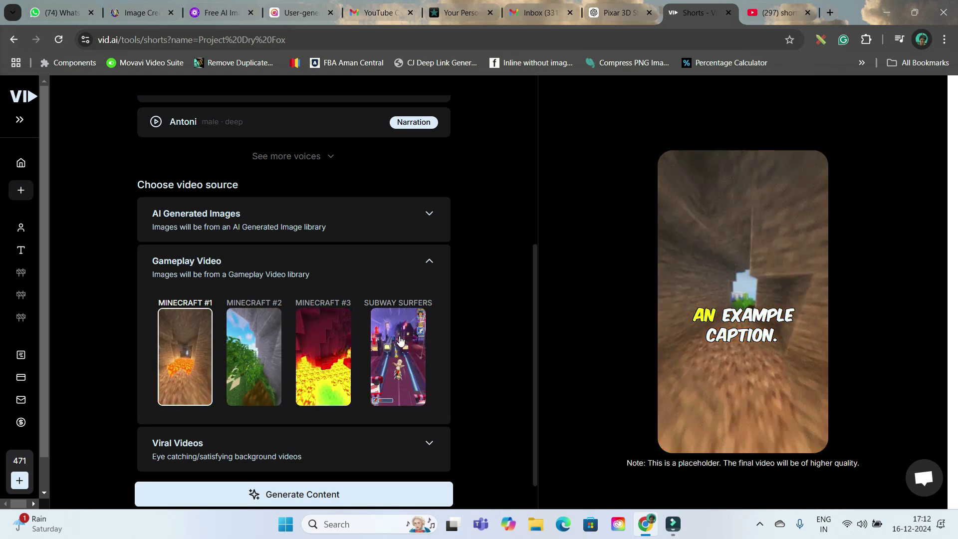
click(426, 445)
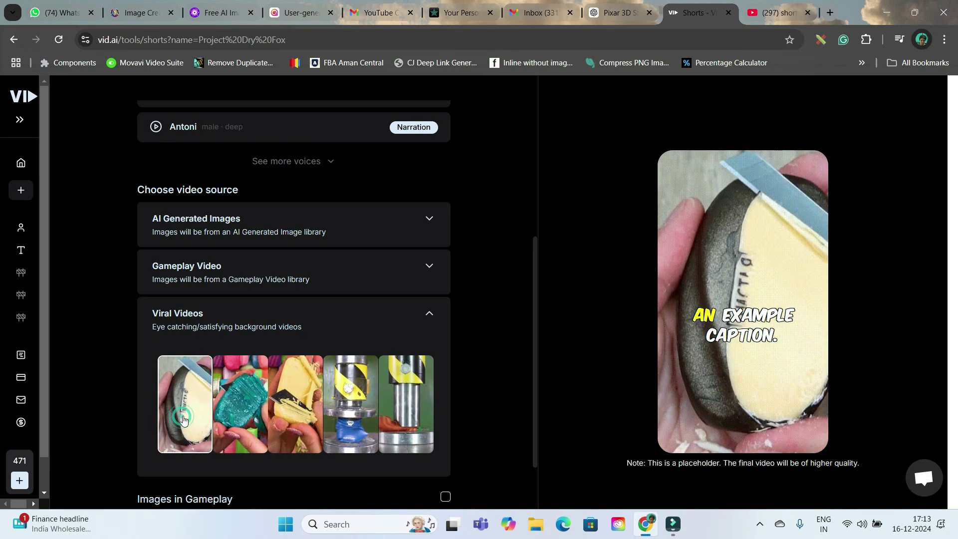
scroll(325, 464, down, 2)
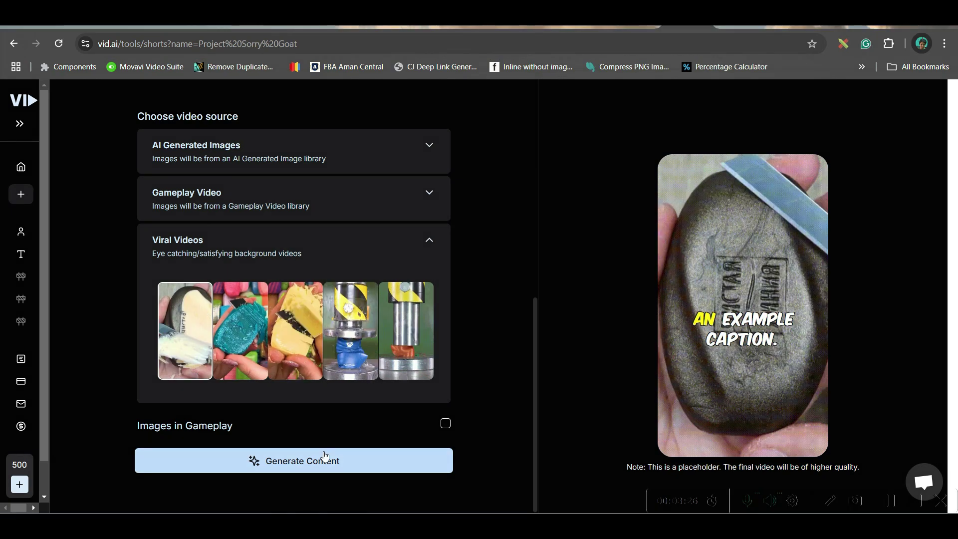
click(322, 453)
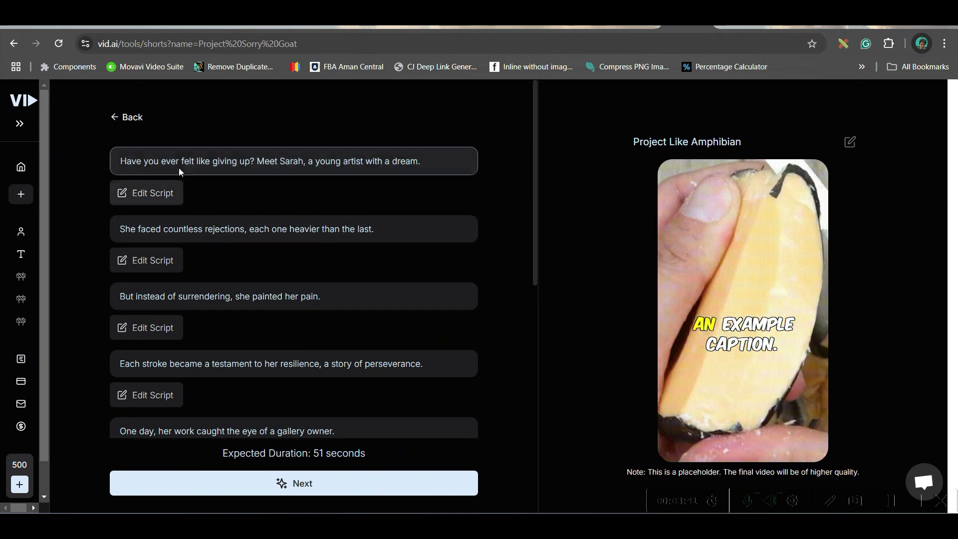
Step: Review the 51-second script, edit and submit the 'So, when life knocks' line, and continue
scroll(231, 368, down, 4)
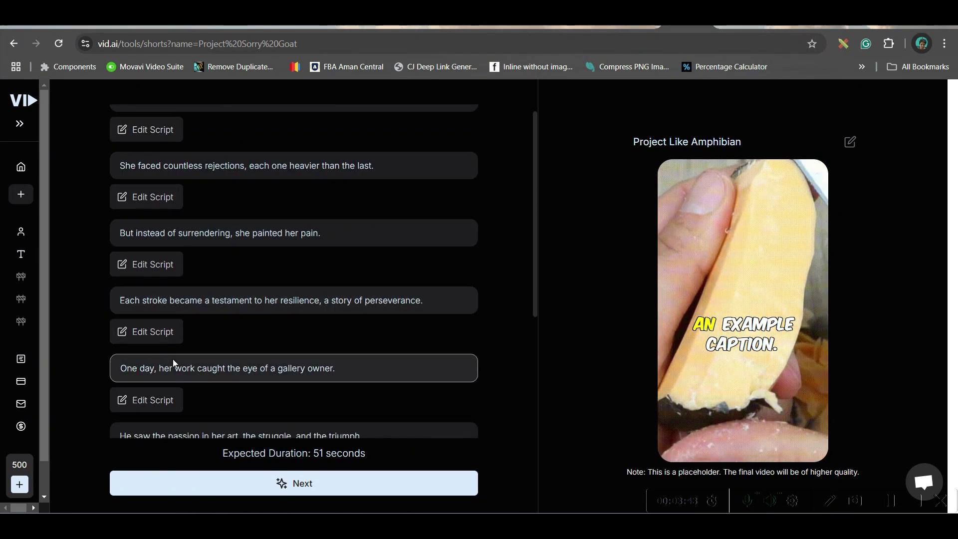
scroll(204, 418, down, 4)
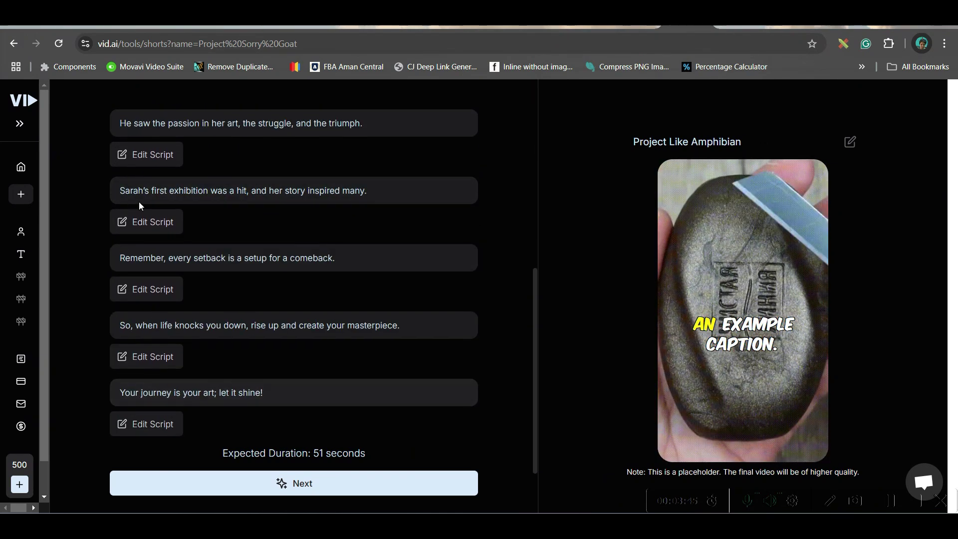
click(142, 356)
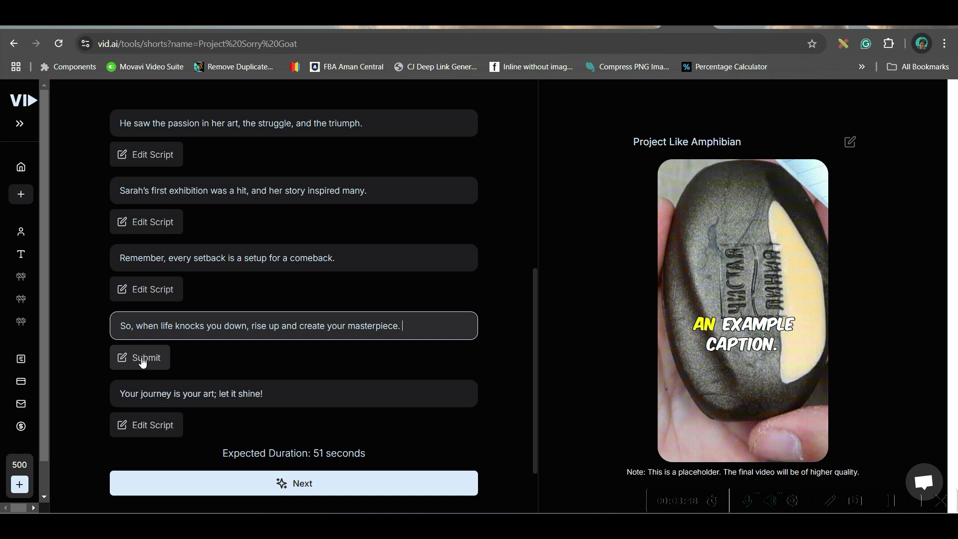
click(142, 358)
triple_click(294, 453)
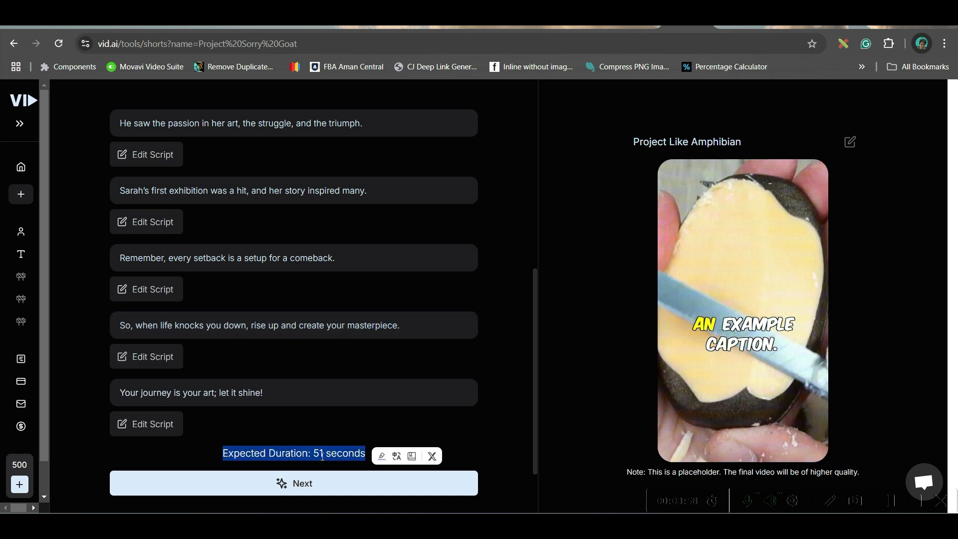
click(306, 486)
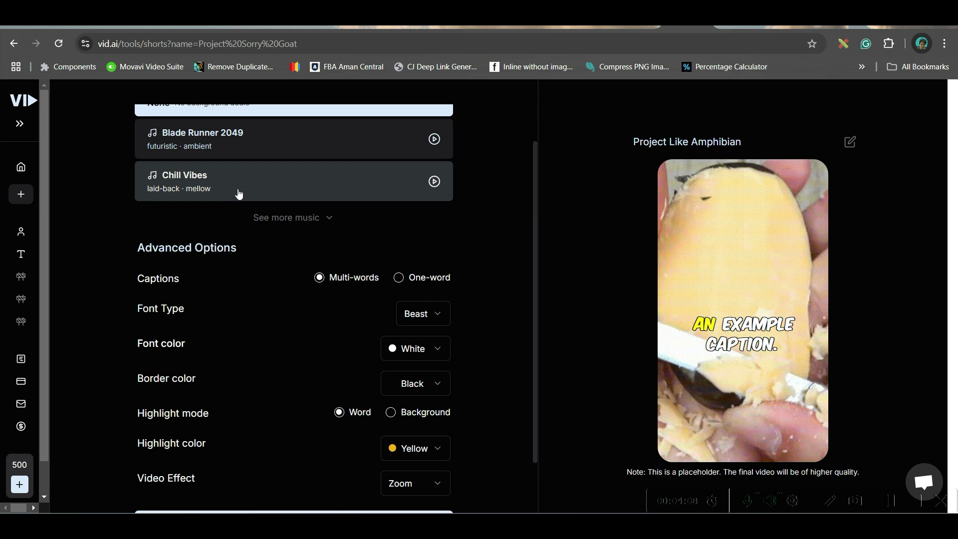
Step: Leave background music at None and set the caption font to Curse Casual
scroll(363, 256, up, 2)
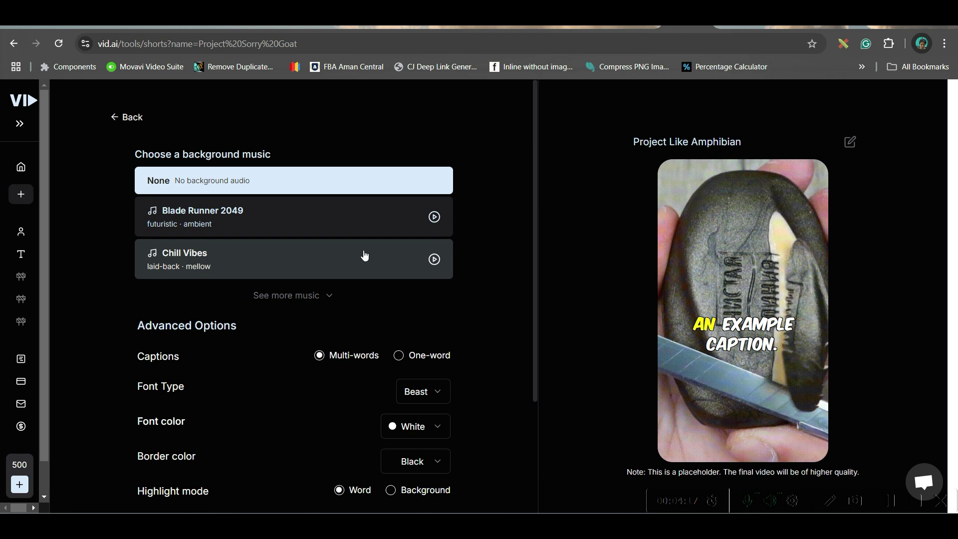
click(320, 295)
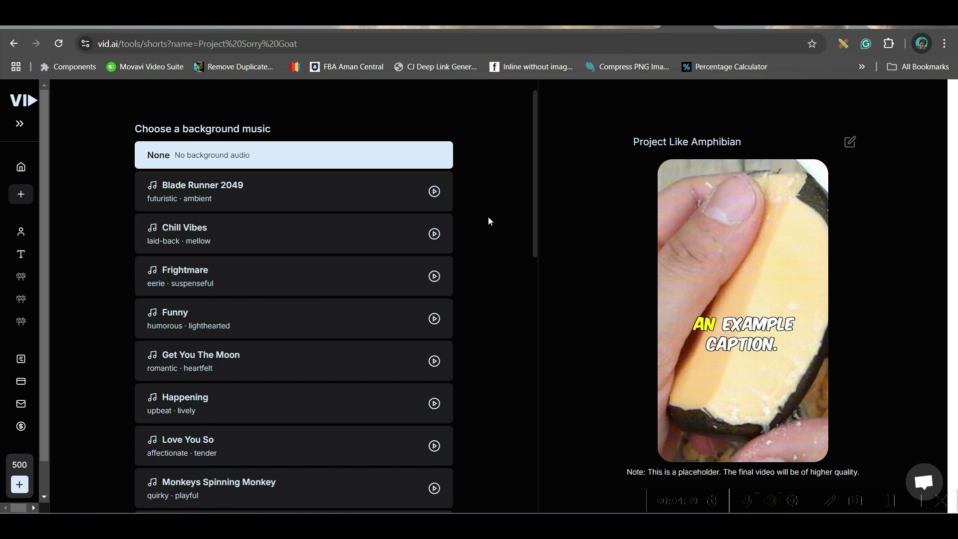
scroll(402, 223, down, 5)
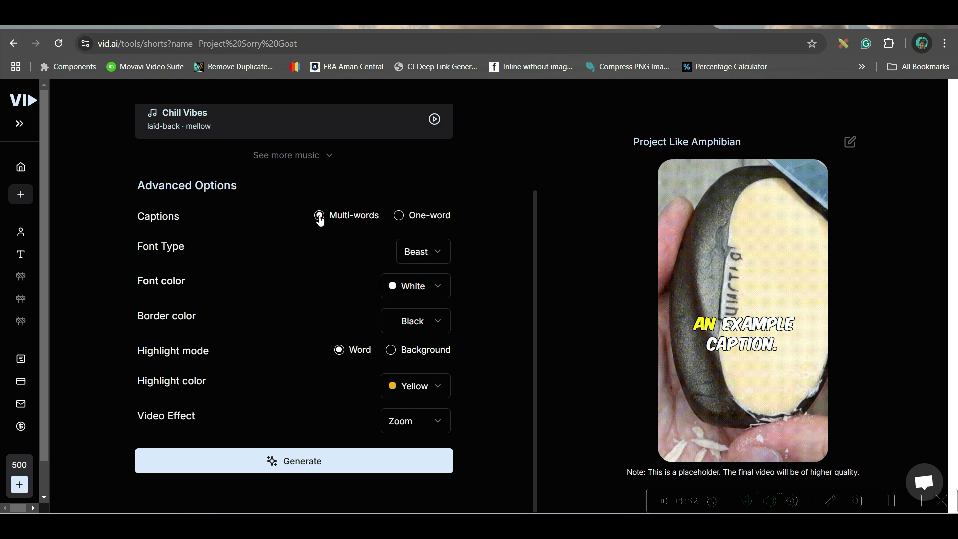
click(423, 252)
click(431, 257)
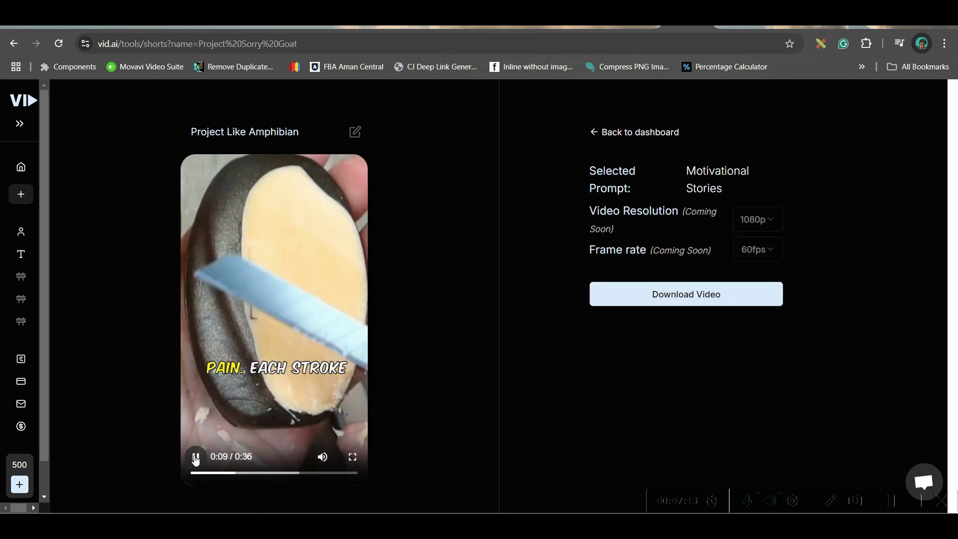
Step: Pause the finished 0:36 short's preview at 0:09
click(196, 457)
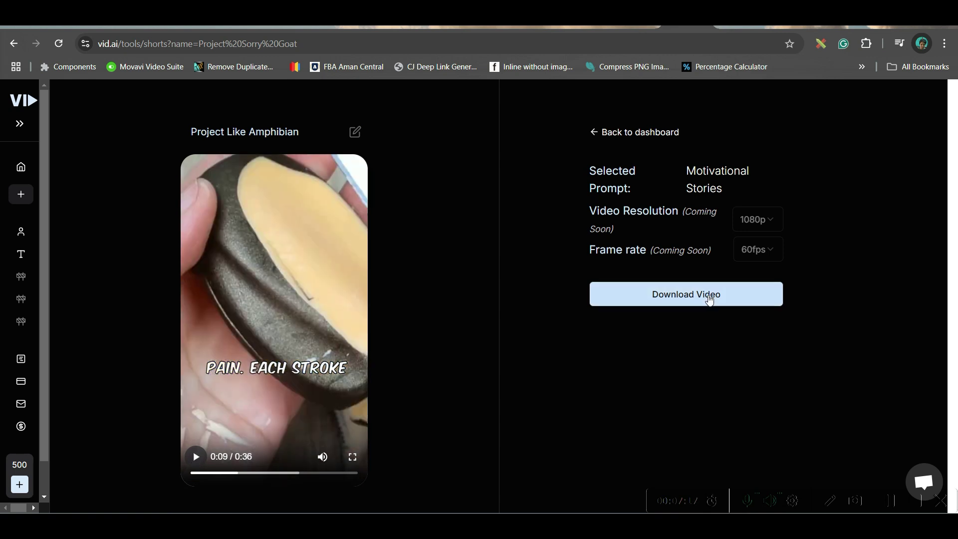